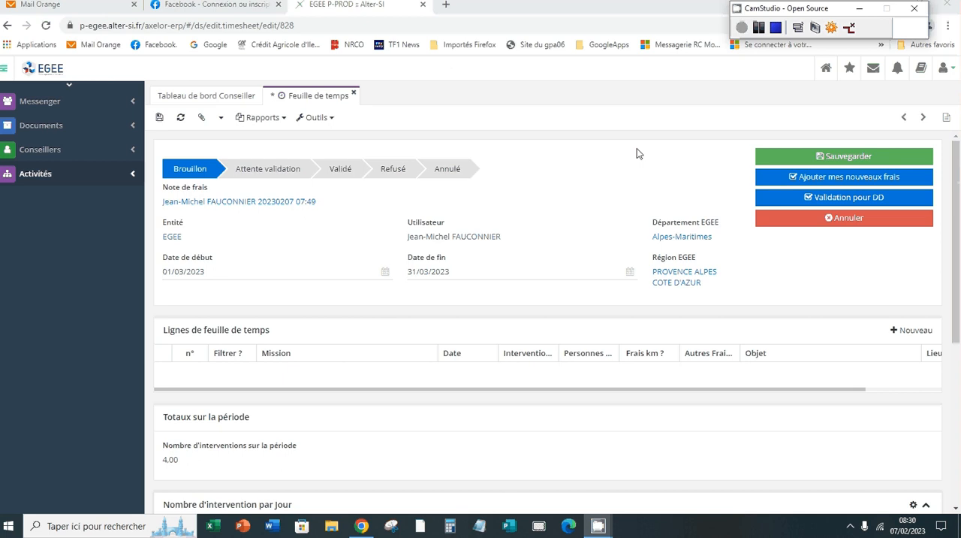
# Add a new line to the timesheet and assign it the mission PACA06A005.
pyautogui.click(41, 175)
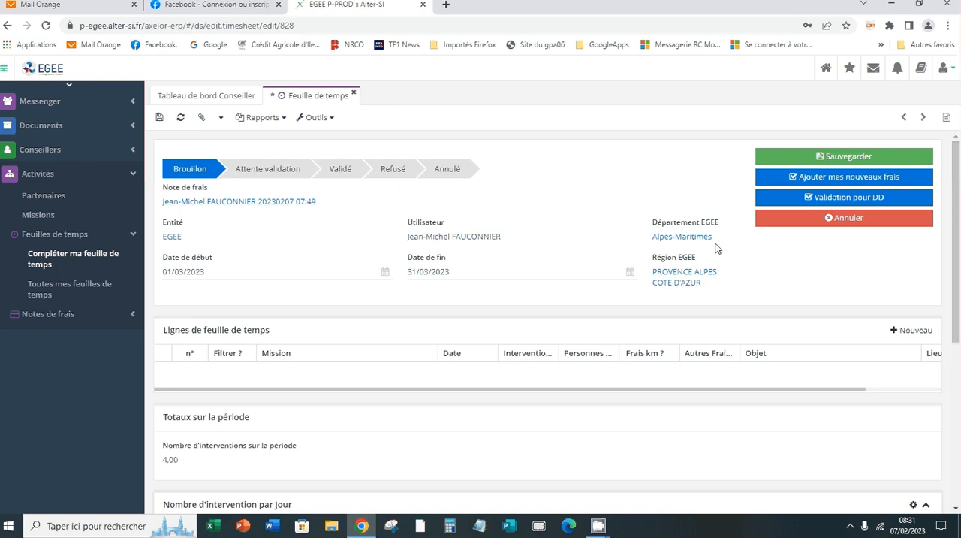
pyautogui.click(918, 331)
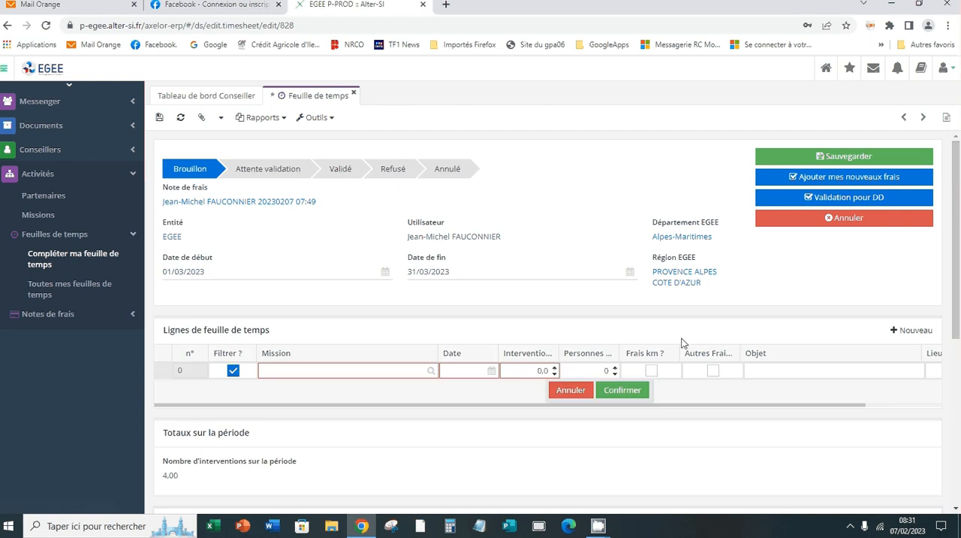
pyautogui.click(432, 372)
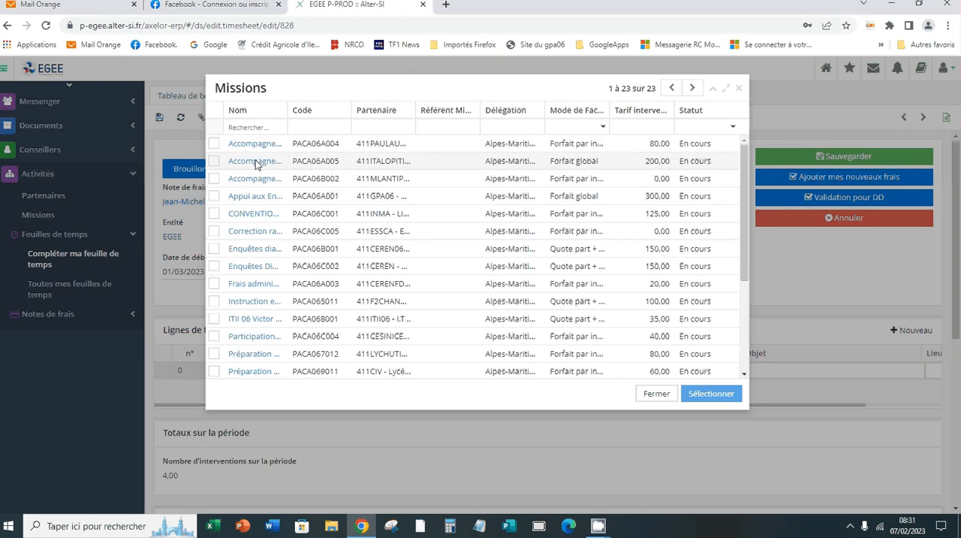
pyautogui.click(214, 162)
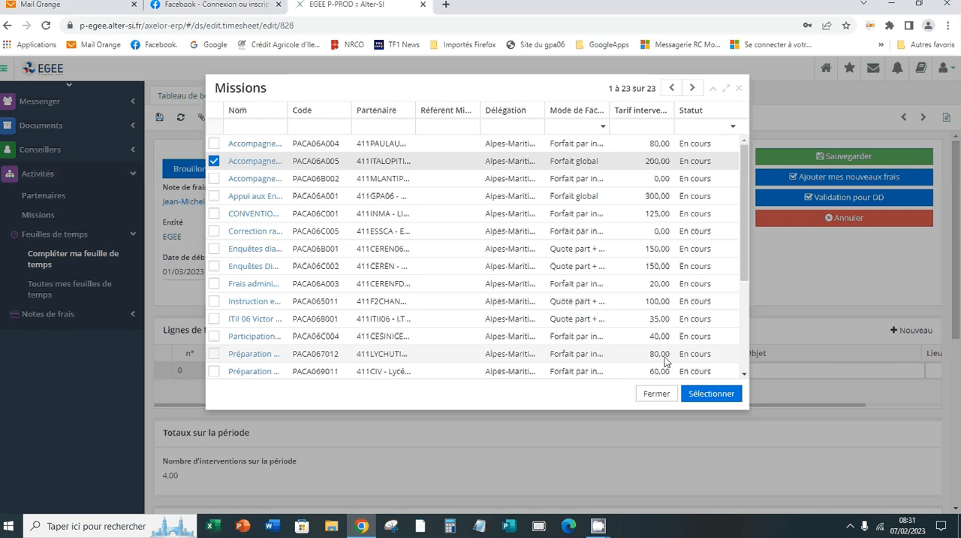
pyautogui.click(712, 394)
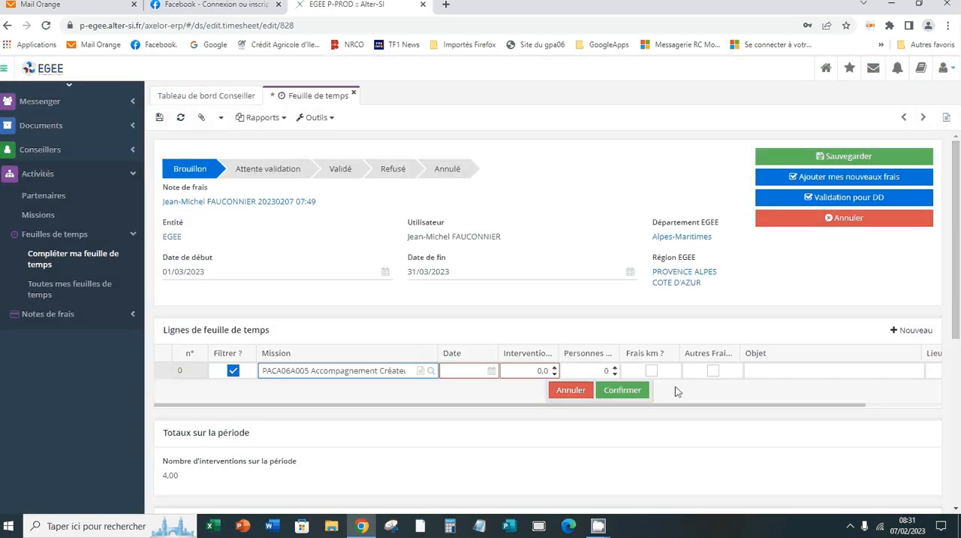
# Set the date of the new timesheet line to 02/03/2023.
pyautogui.click(491, 371)
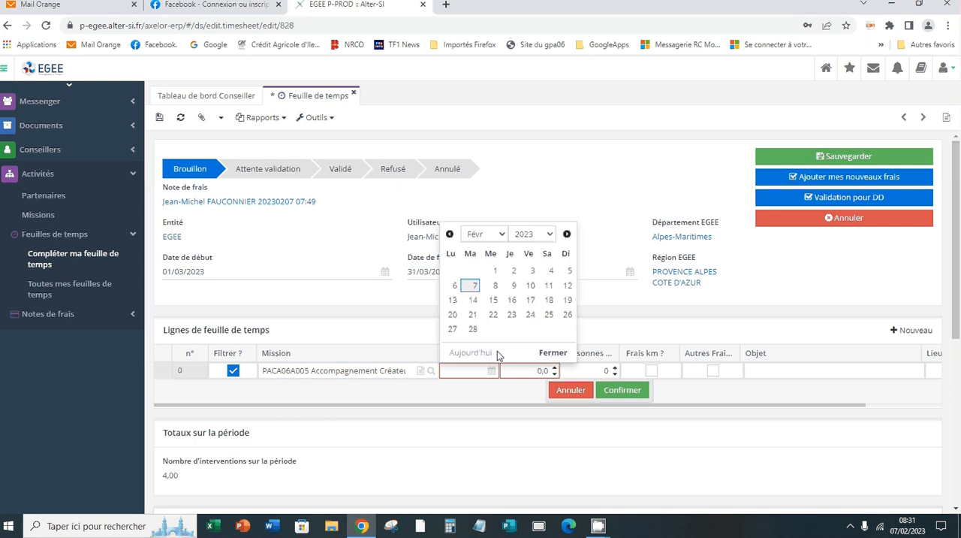
pyautogui.click(500, 235)
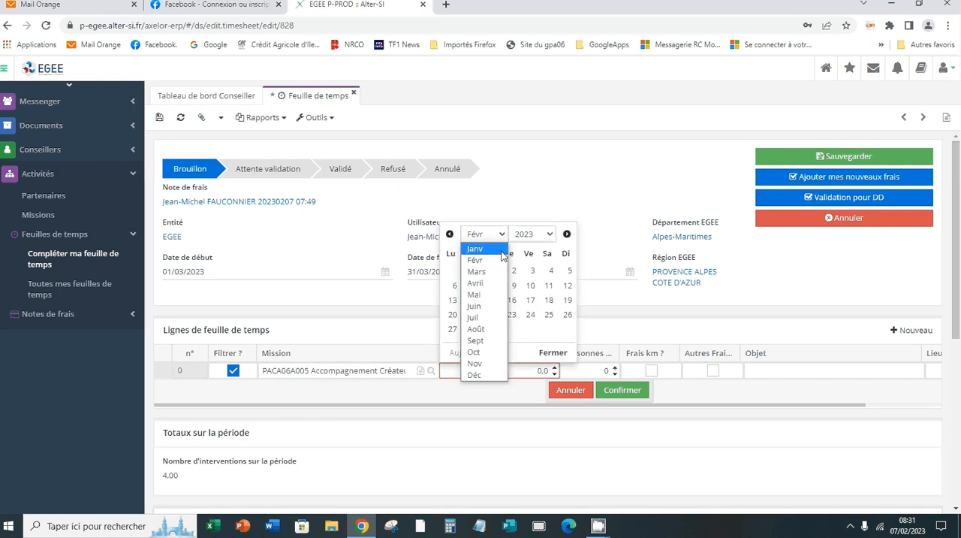
pyautogui.click(487, 272)
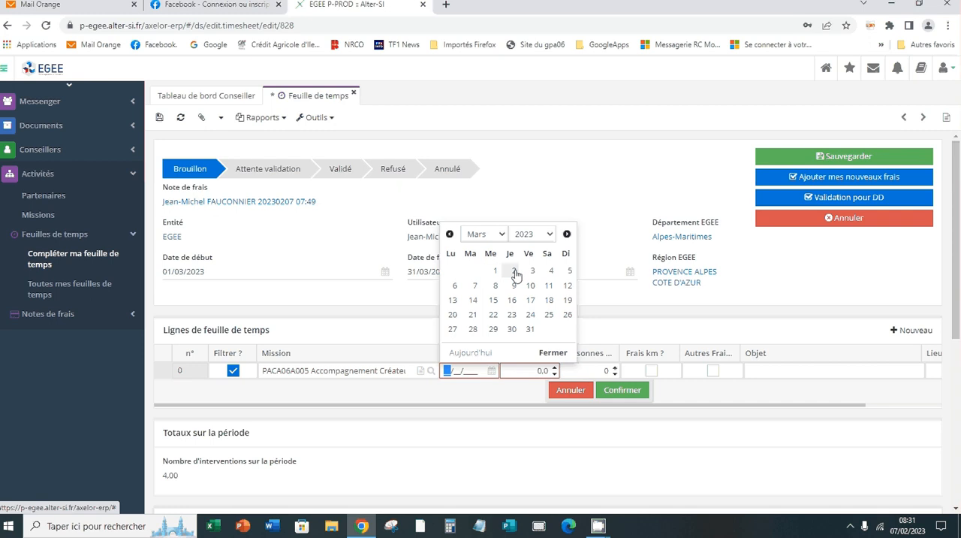
pyautogui.click(514, 272)
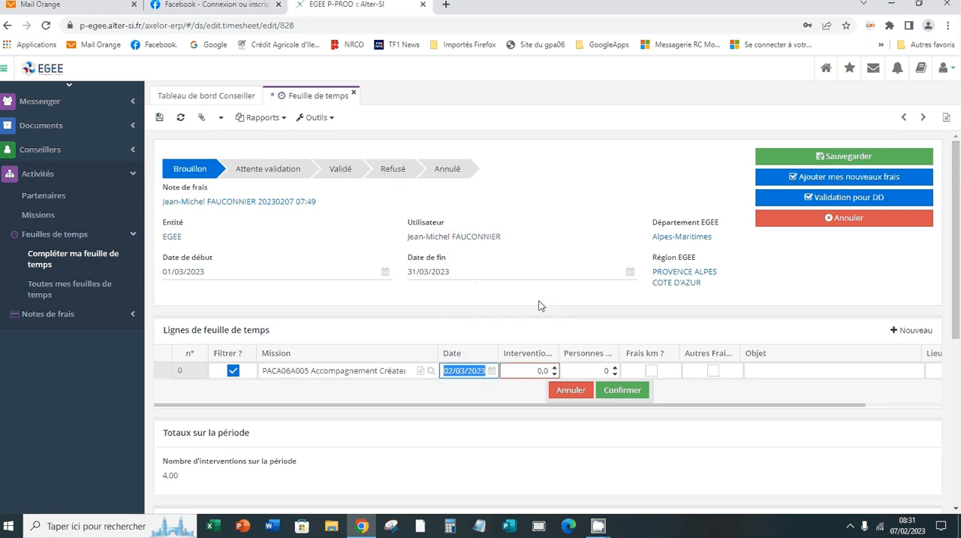
# Enter 7 interventions and 4 people on the timesheet line, and flag it for both mileage and other expenses.
pyautogui.click(555, 367)
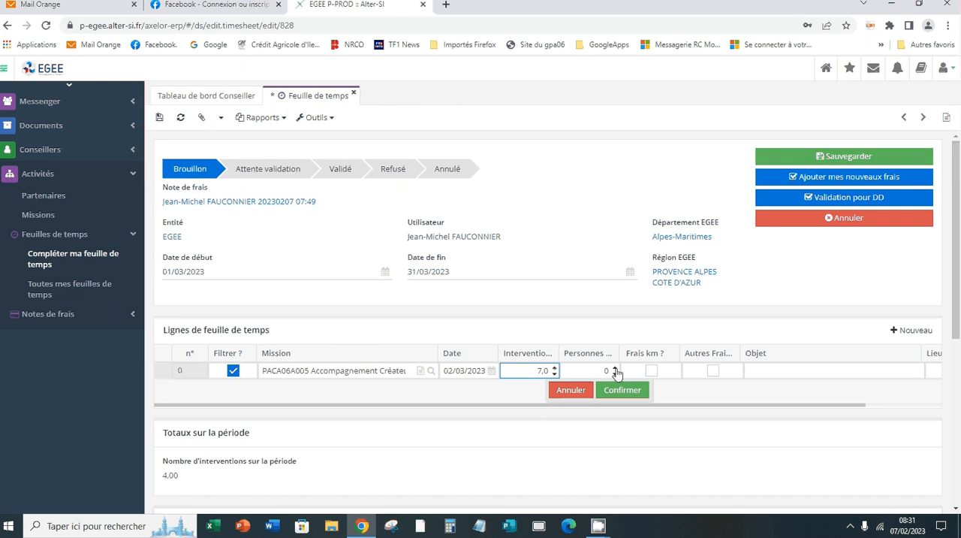
pyautogui.click(615, 368)
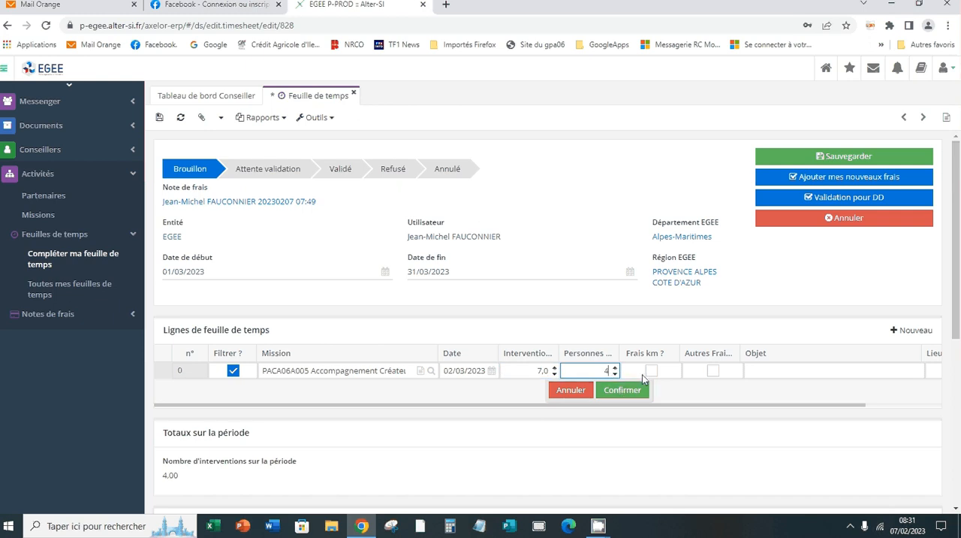
pyautogui.click(651, 371)
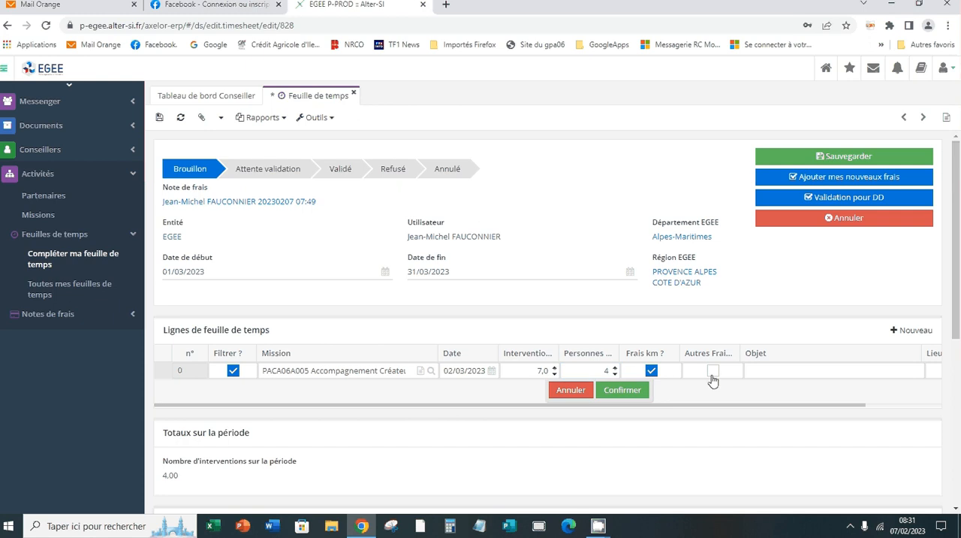
pyautogui.click(712, 373)
# Enter "Visite CMA" as the line's purpose and Cannes as its intervention location, and confirm the line.
pyautogui.click(756, 372)
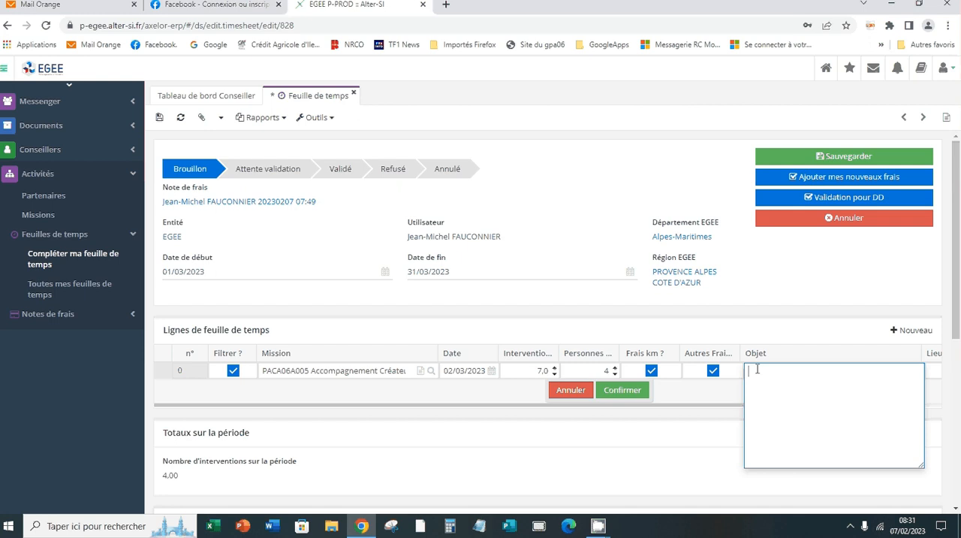
pyautogui.write('Visite CMA')
pyautogui.click(937, 370)
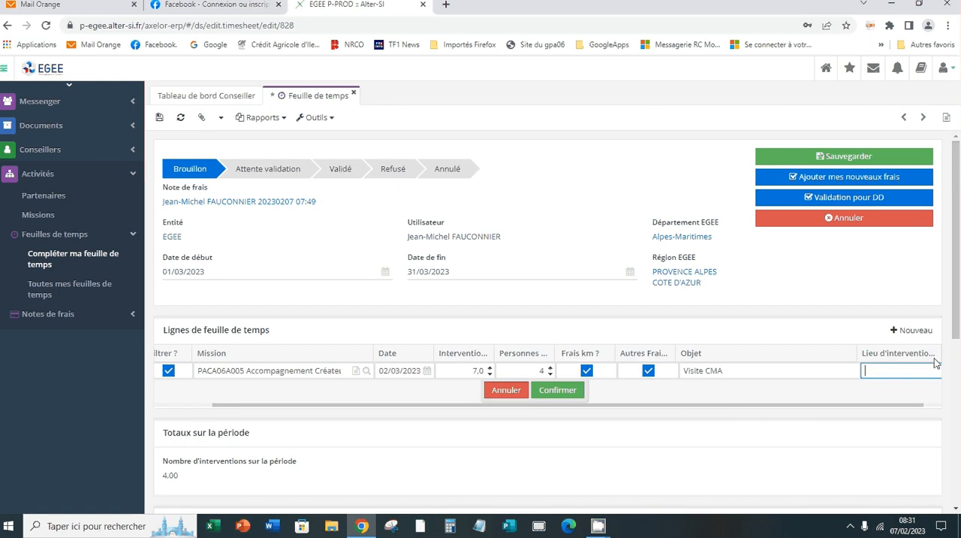
pyautogui.write('Cannes')
pyautogui.click(557, 390)
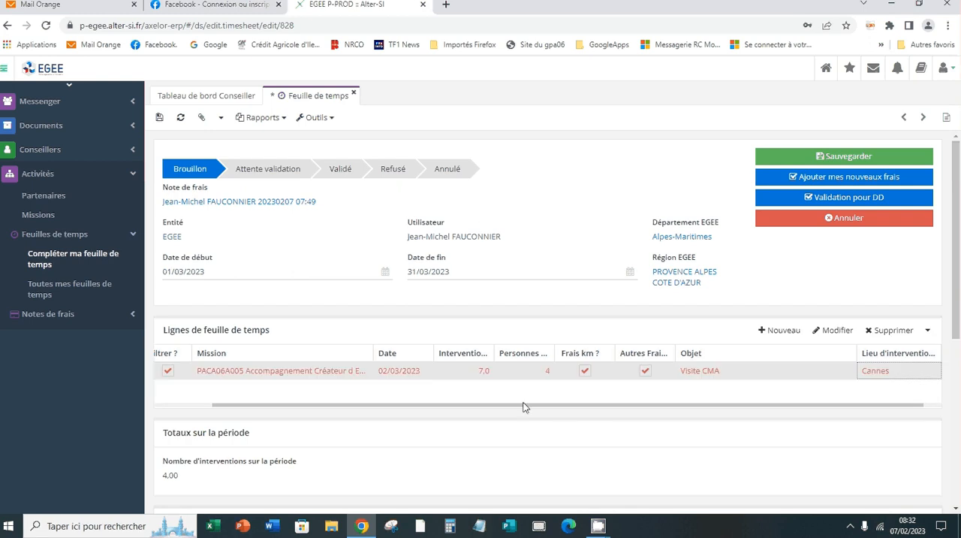
pyautogui.click(265, 372)
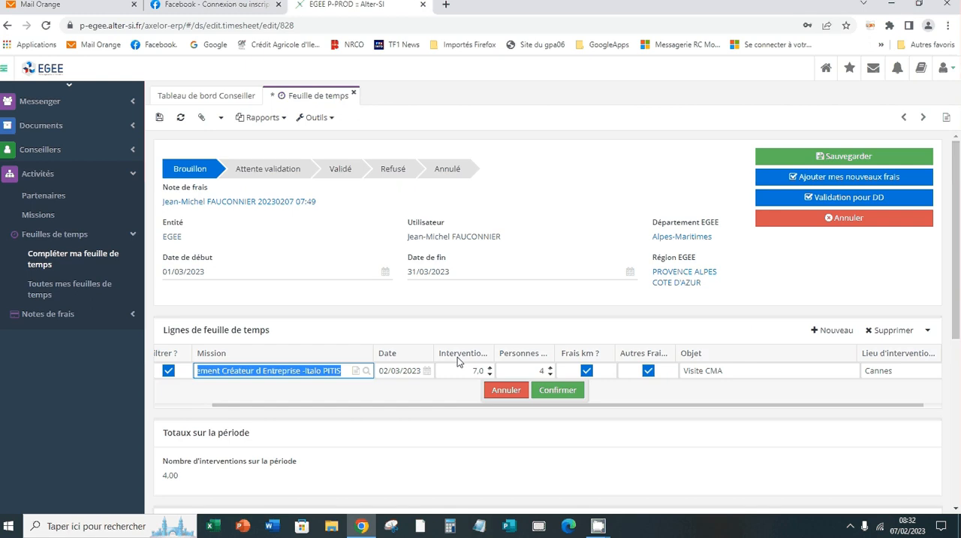
pyautogui.click(542, 390)
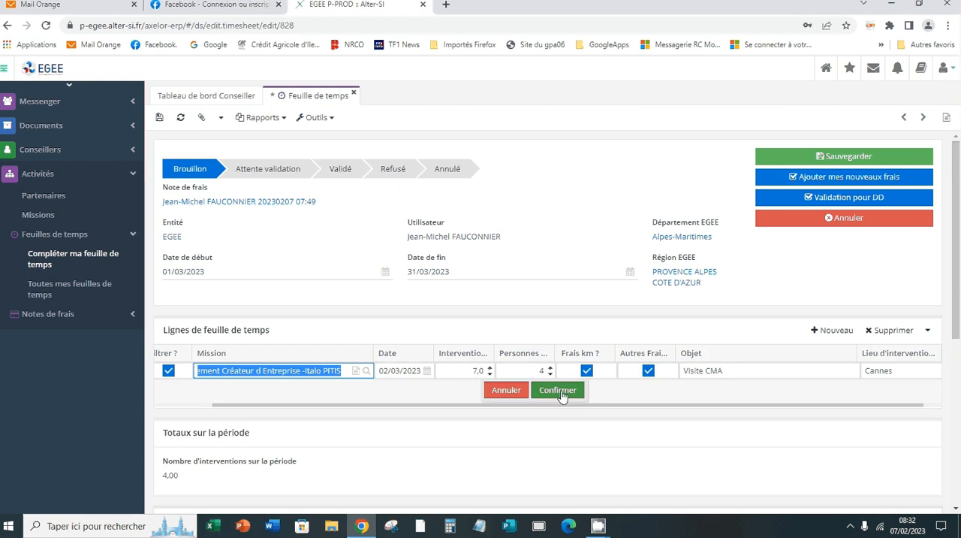
# Add the new expenses to the expense report and complete the PACA06A005 mileage line with distance 25 and arrival city "cannes".
pyautogui.click(833, 178)
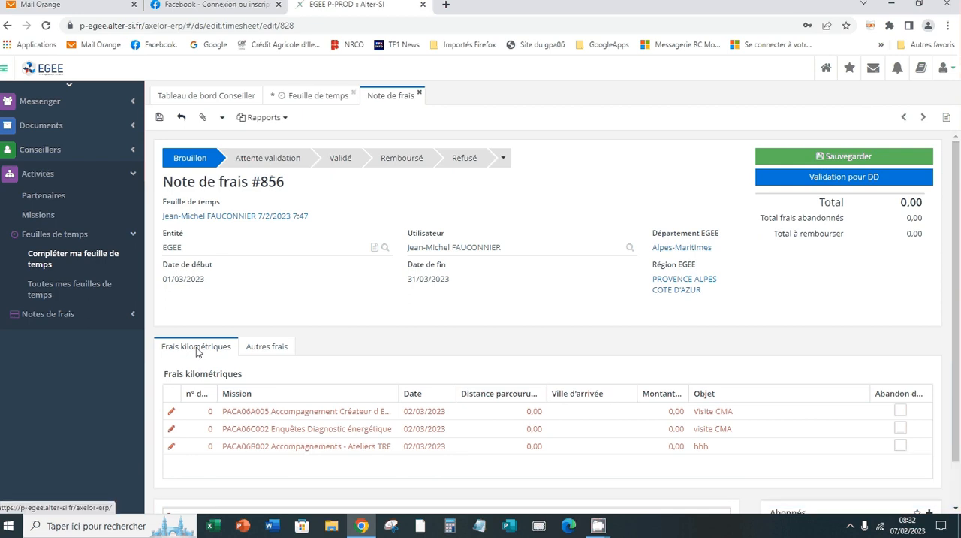
pyautogui.click(271, 410)
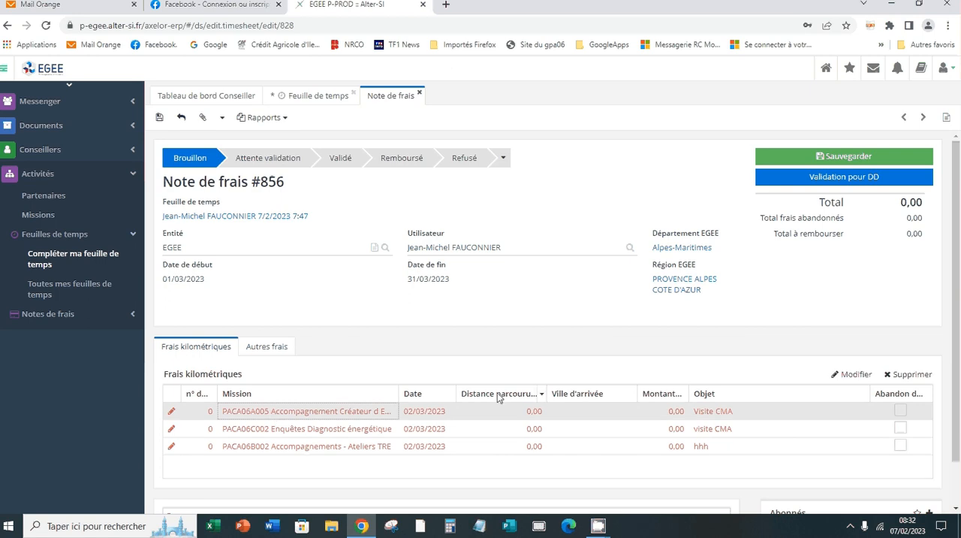
pyautogui.click(534, 411)
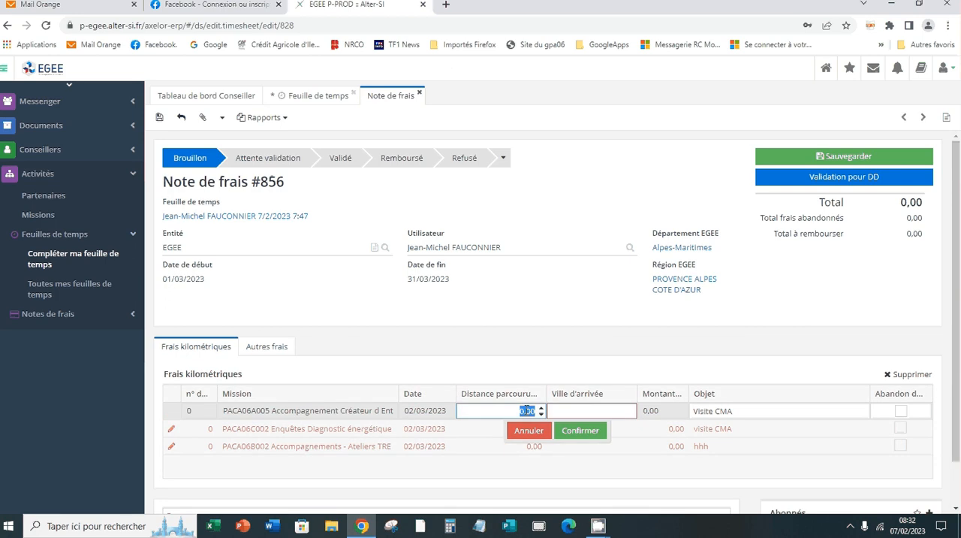
pyautogui.write('25')
pyautogui.click(566, 412)
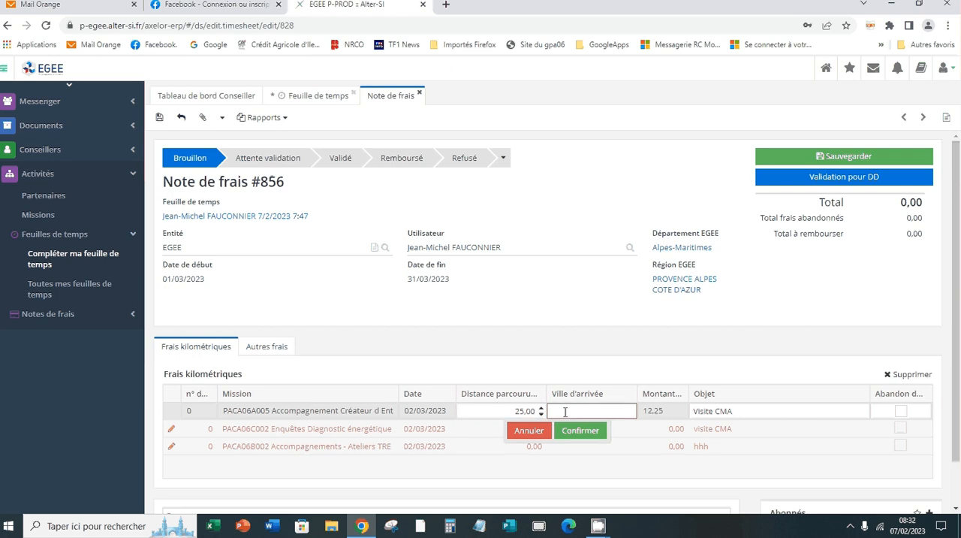
pyautogui.write('cannes')
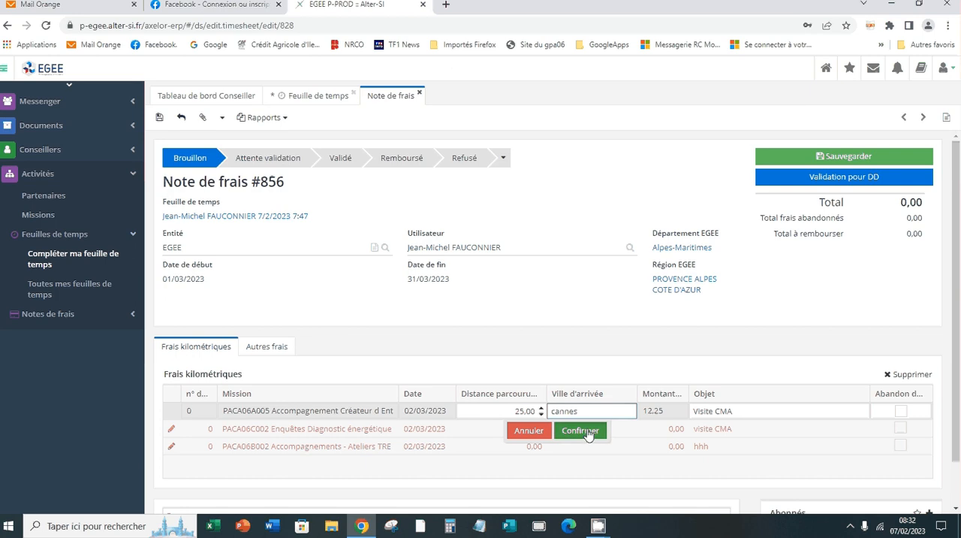
pyautogui.click(589, 432)
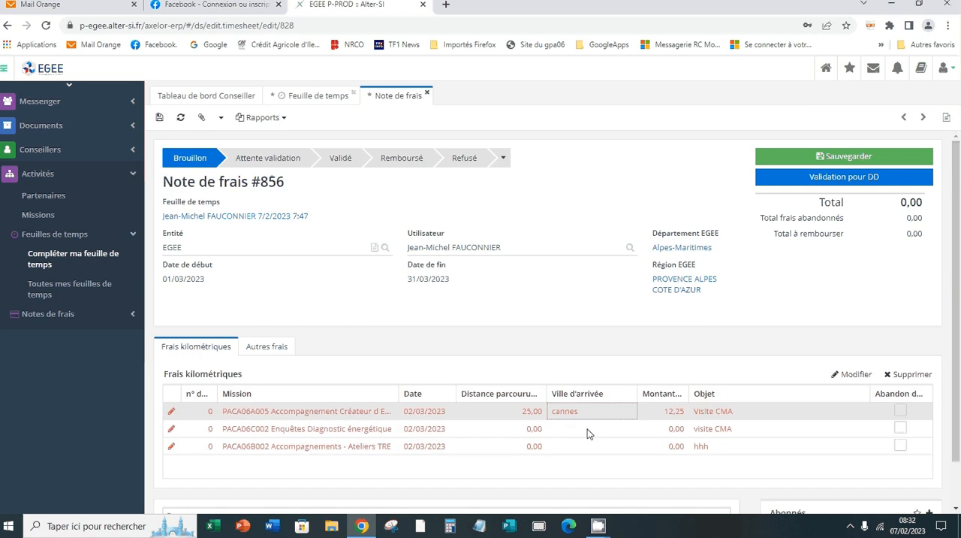
# Open the PACA06A005 Transport line (NDF-02) among the other expenses and set its amount to 12,50.
pyautogui.click(271, 353)
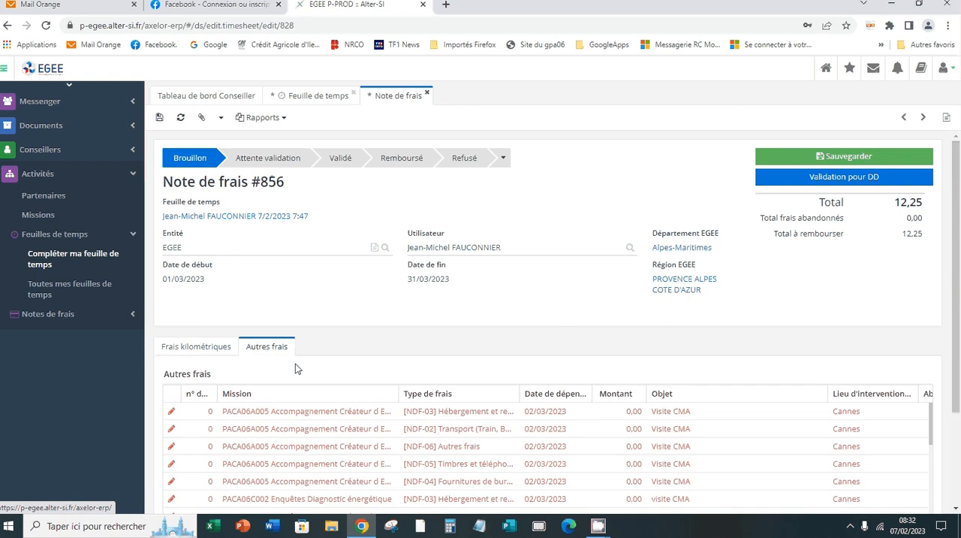
pyautogui.click(453, 434)
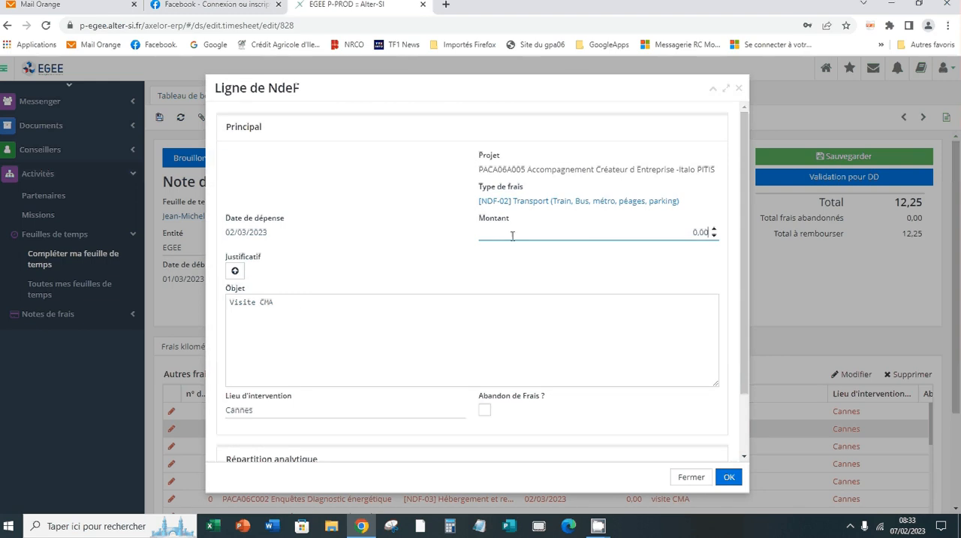
pyautogui.moveTo(708, 232); pyautogui.dragTo(695, 232)
pyautogui.write('12,5')
# Attach NoteFrais.jpg from the Temp folder in Documents as the transport expense's receipt, and confirm the expense line.
pyautogui.click(235, 272)
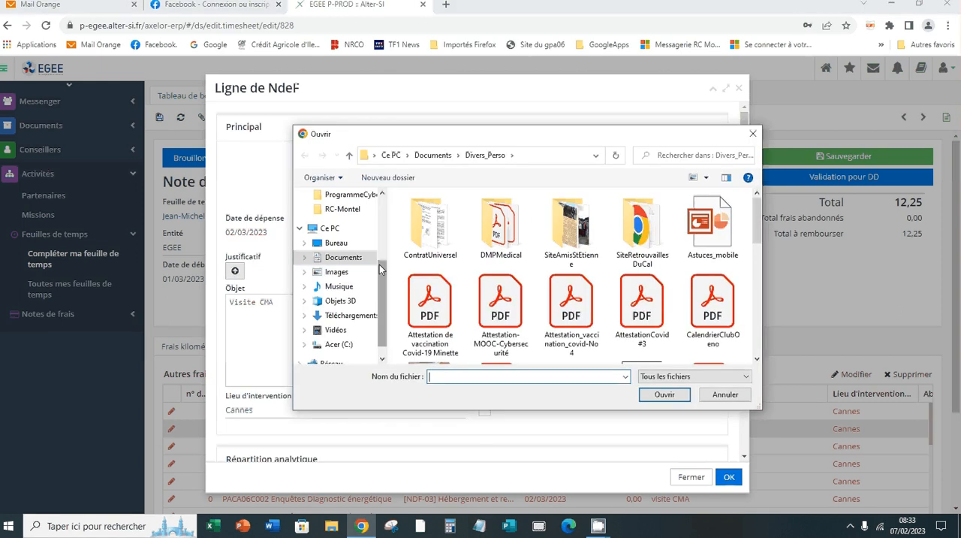
pyautogui.scroll(3, 379, 264)
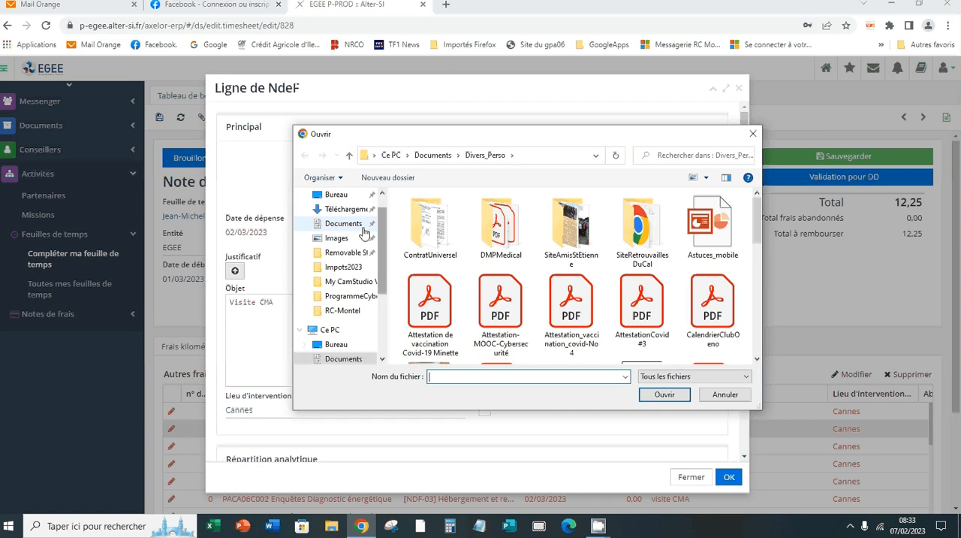
pyautogui.click(344, 223)
pyautogui.scroll(-2, 439, 257)
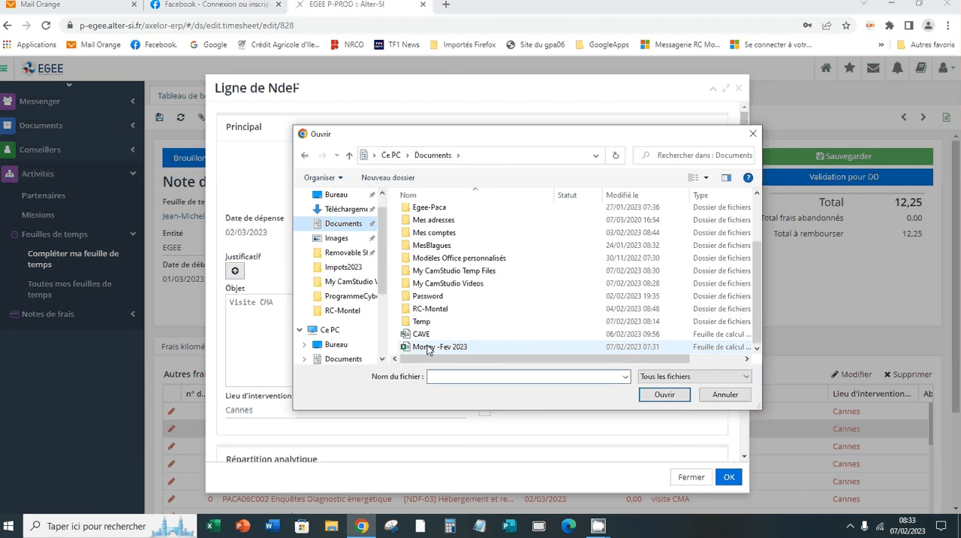
pyautogui.click(423, 323)
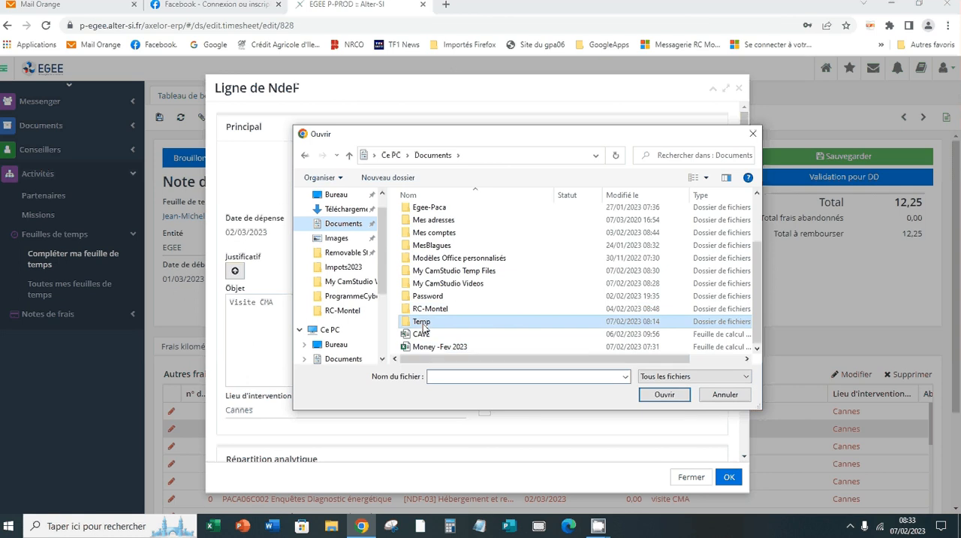
pyautogui.doubleClick(423, 323)
pyautogui.click(458, 255)
pyautogui.click(665, 395)
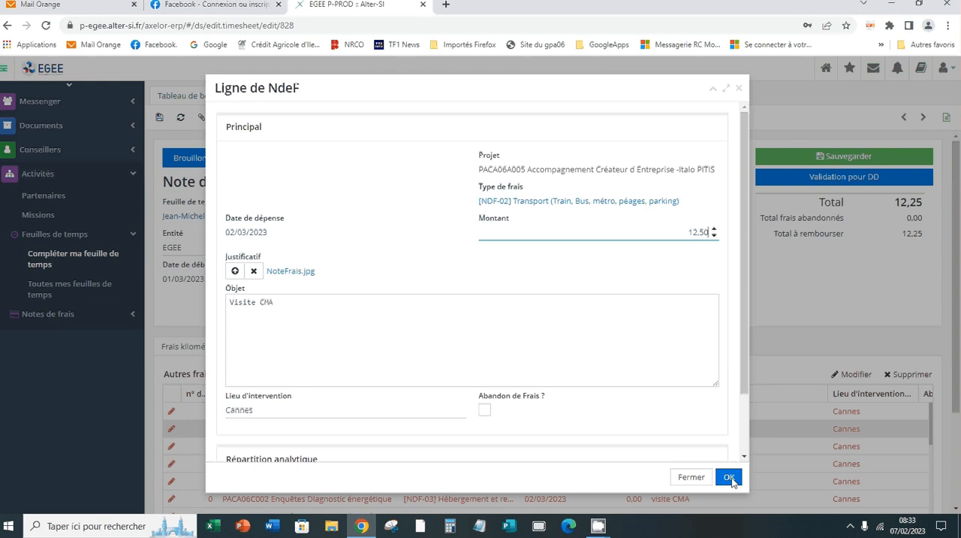
pyautogui.click(732, 480)
pyautogui.click(733, 480)
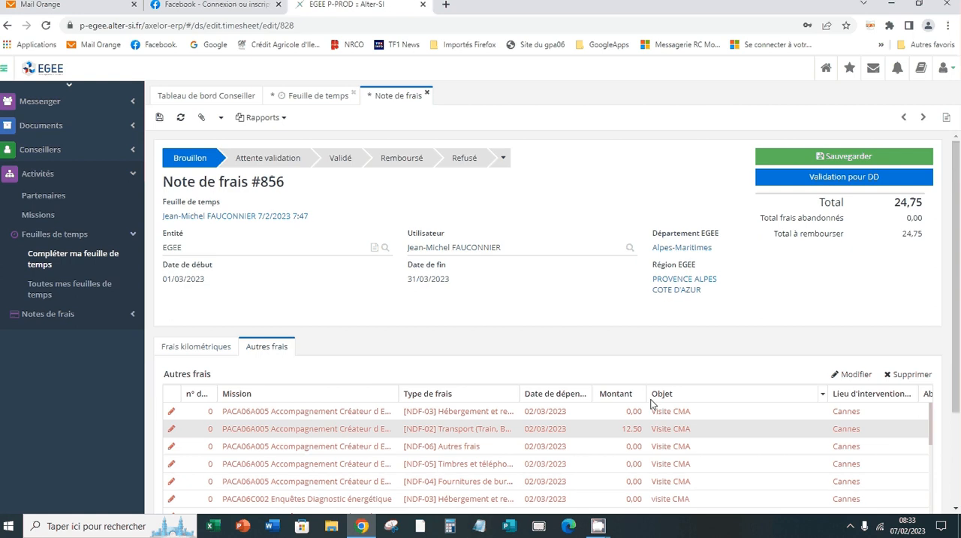
# Save the expense report and try to send it for DD validation without adding another receipt.
pyautogui.click(854, 157)
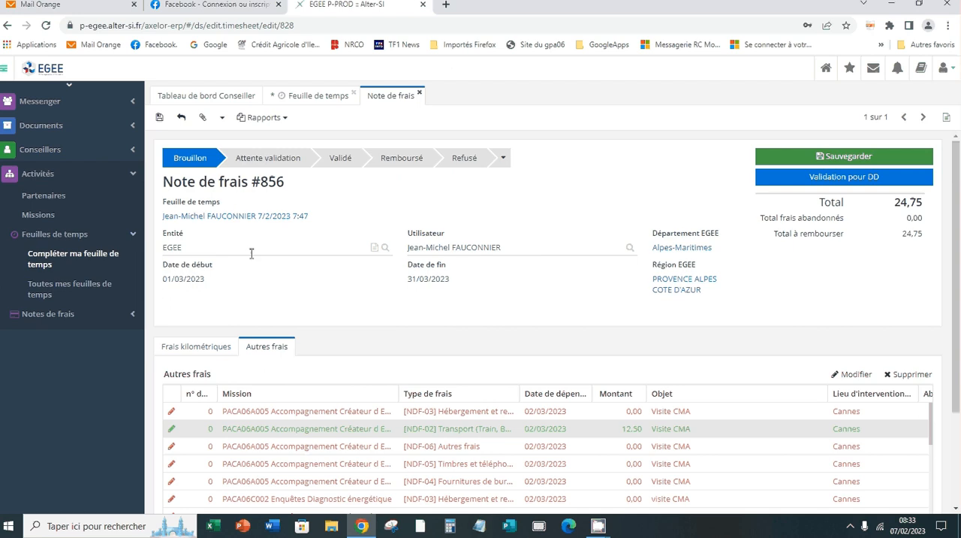
pyautogui.click(842, 183)
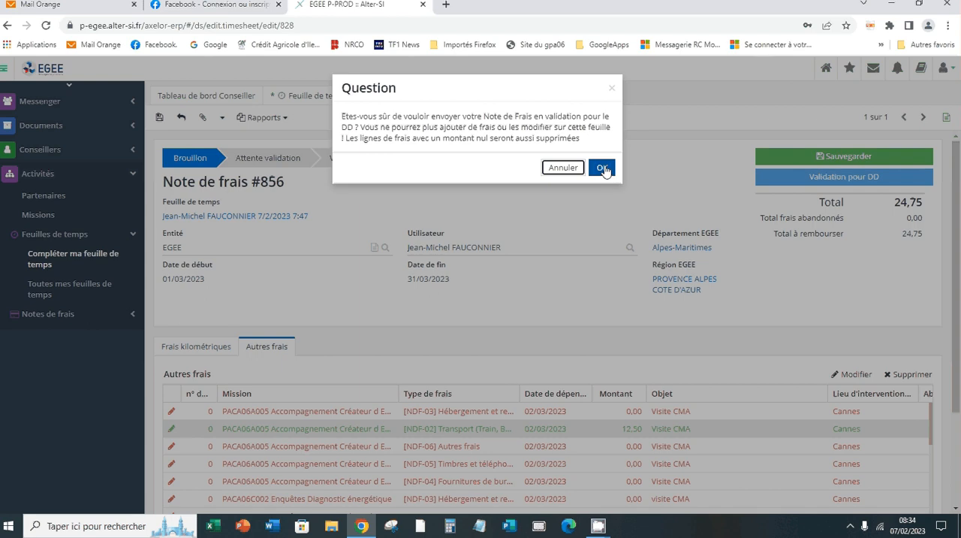
pyautogui.click(605, 169)
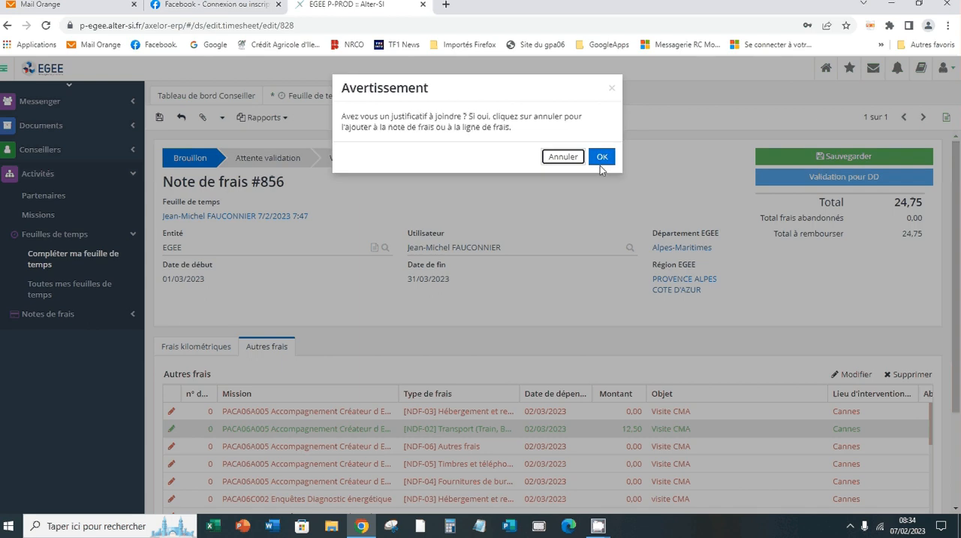
pyautogui.click(600, 156)
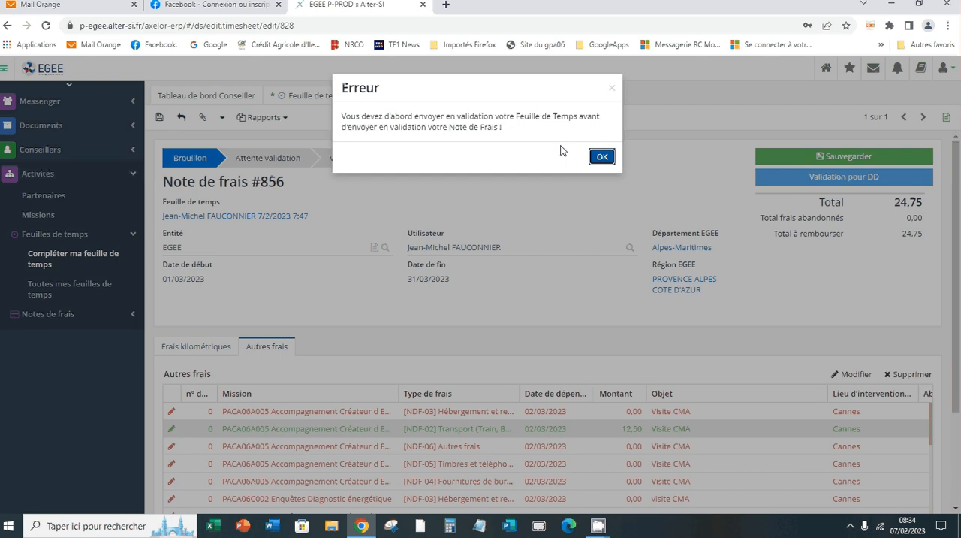
# Return to the March 2023 timesheet with the PACA06A005 line, send it for DD validation and confirm the submission.
pyautogui.click(602, 158)
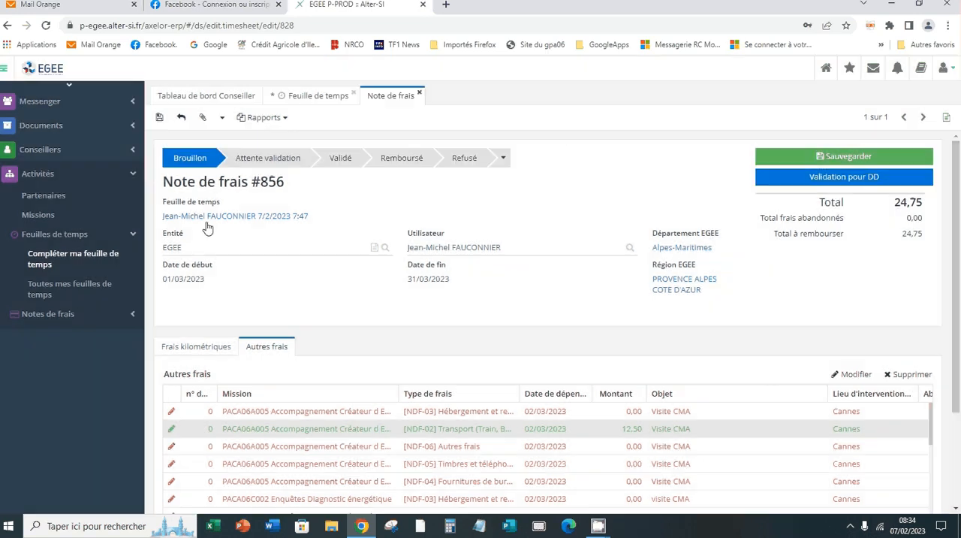
pyautogui.click(64, 260)
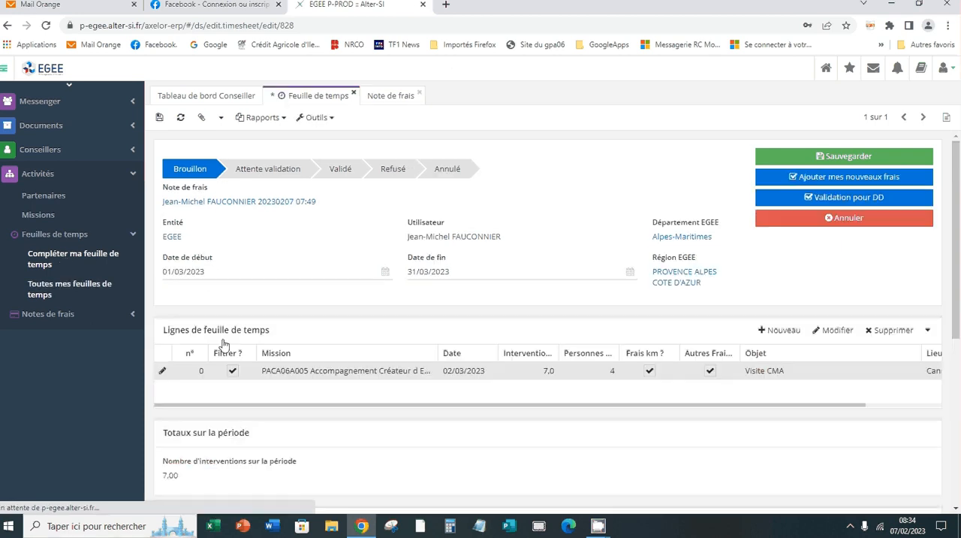
pyautogui.click(336, 381)
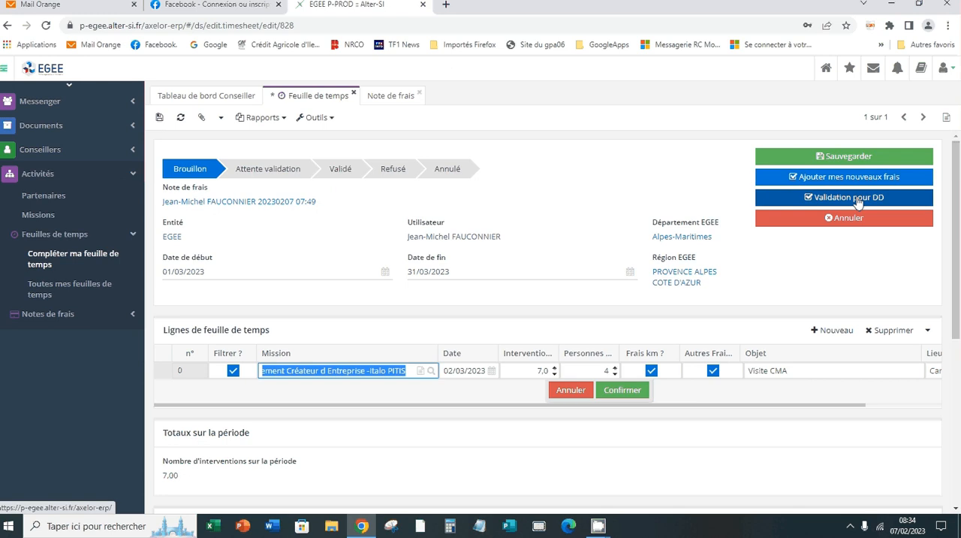
pyautogui.click(858, 201)
pyautogui.click(605, 169)
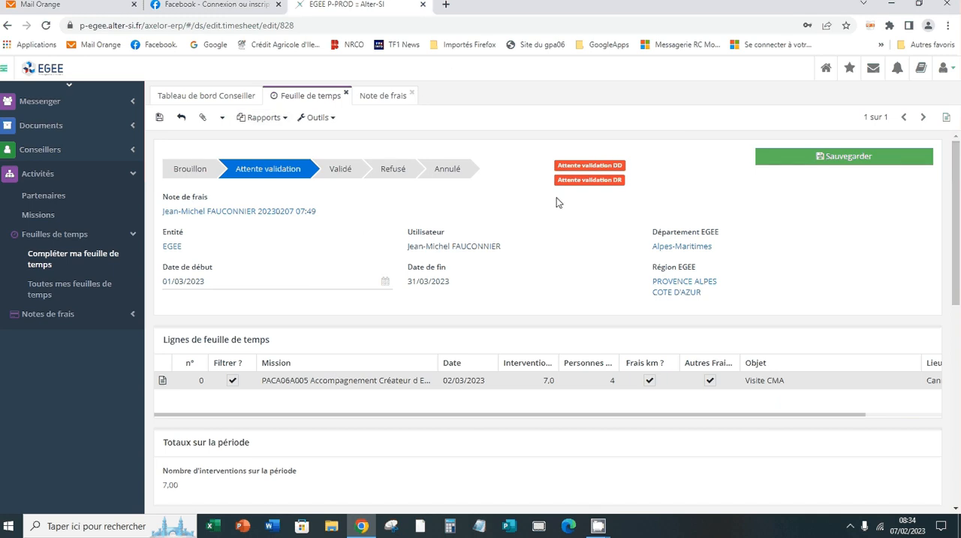
# Log out of the current user account.
pyautogui.click(945, 68)
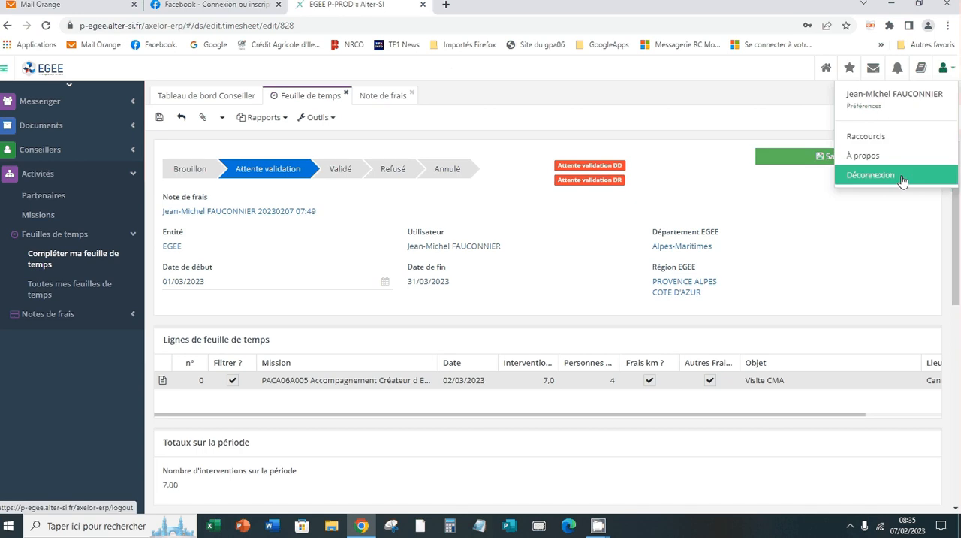
pyautogui.click(901, 178)
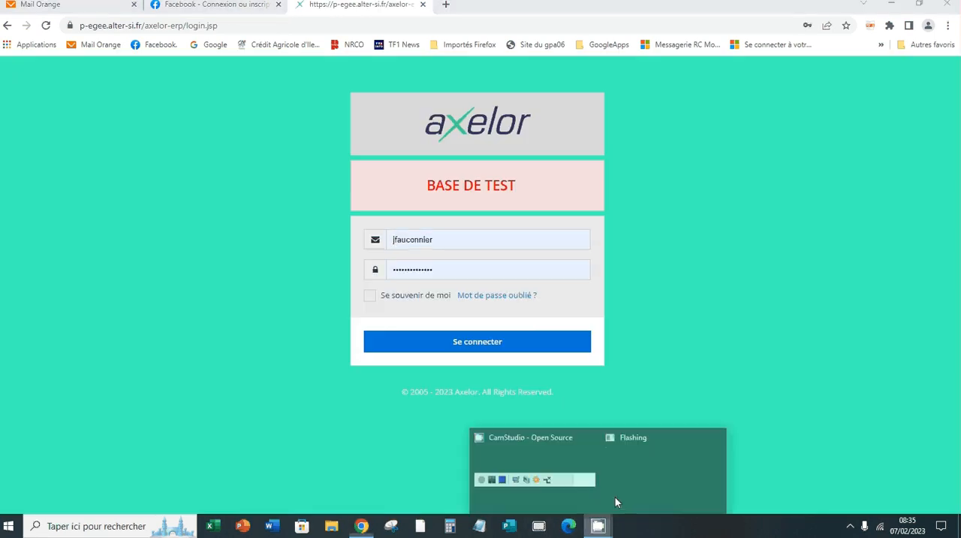